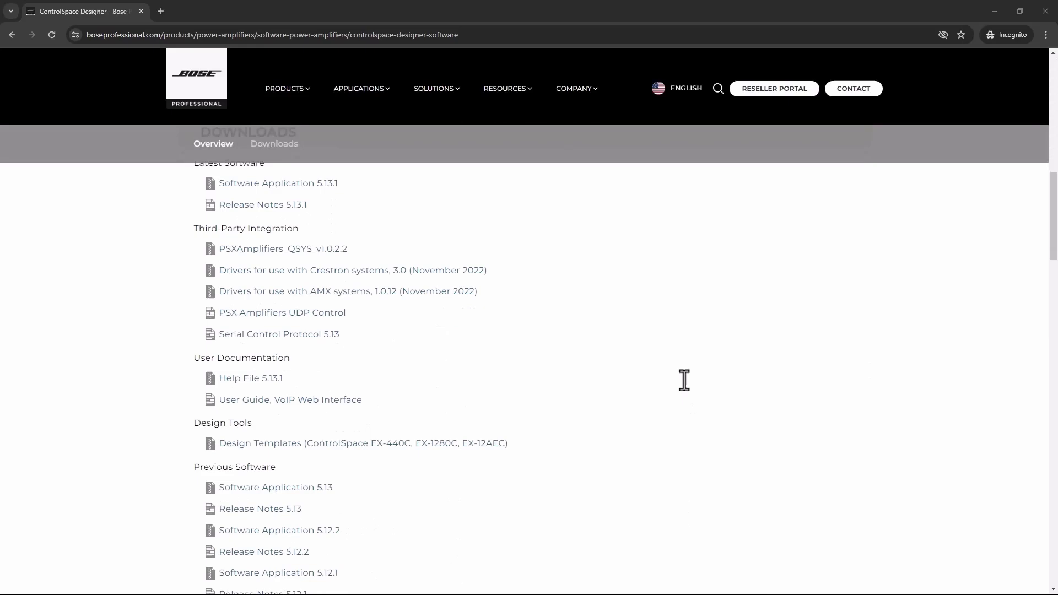
# Download the PSXAmplifiers_QSYS_v1.0.2.2 zip to Downloads and extract it
pyautogui.click(332, 252)
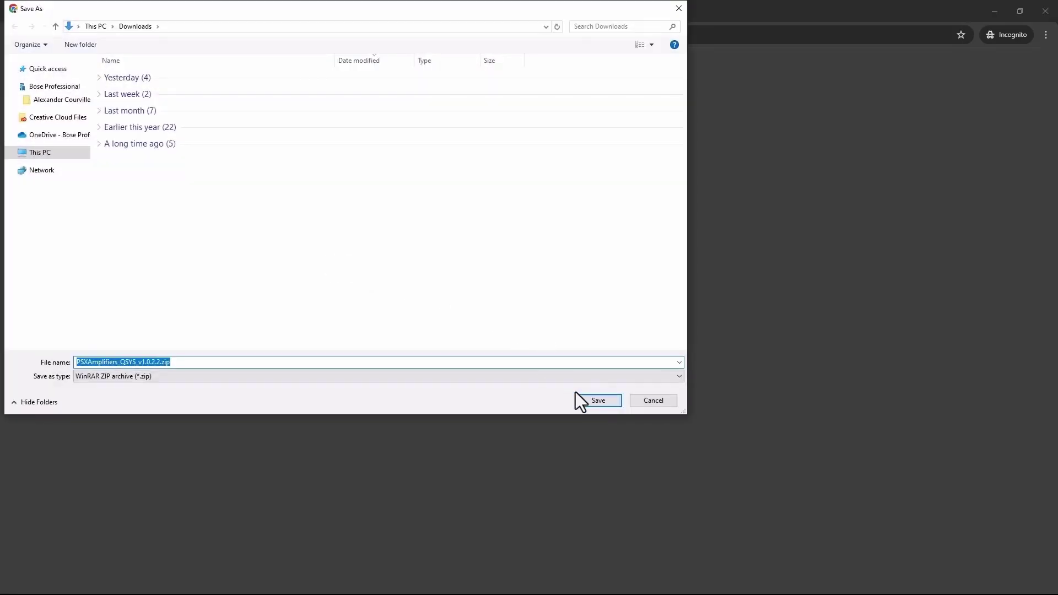
pyautogui.click(585, 398)
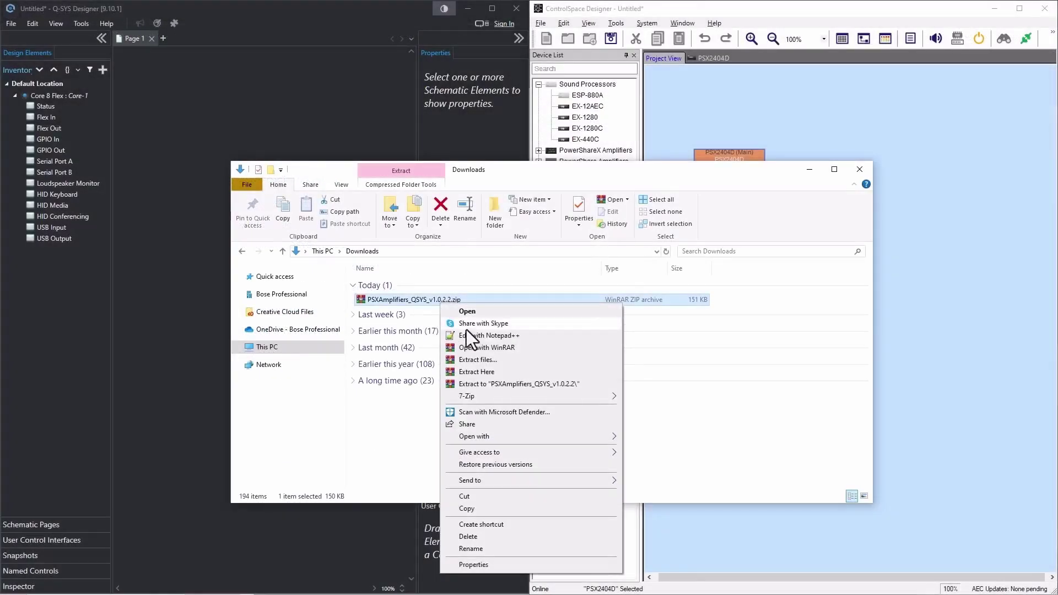
pyautogui.click(476, 357)
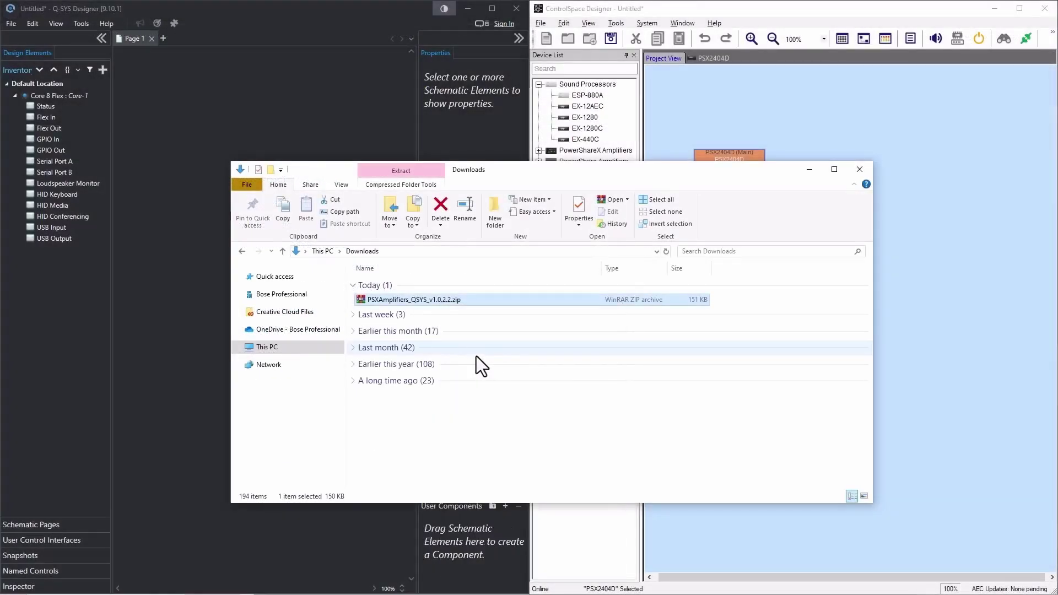
# Install the PSX Amplifiers .qplugx plugin from the extracted folder
pyautogui.doubleClick(460, 314)
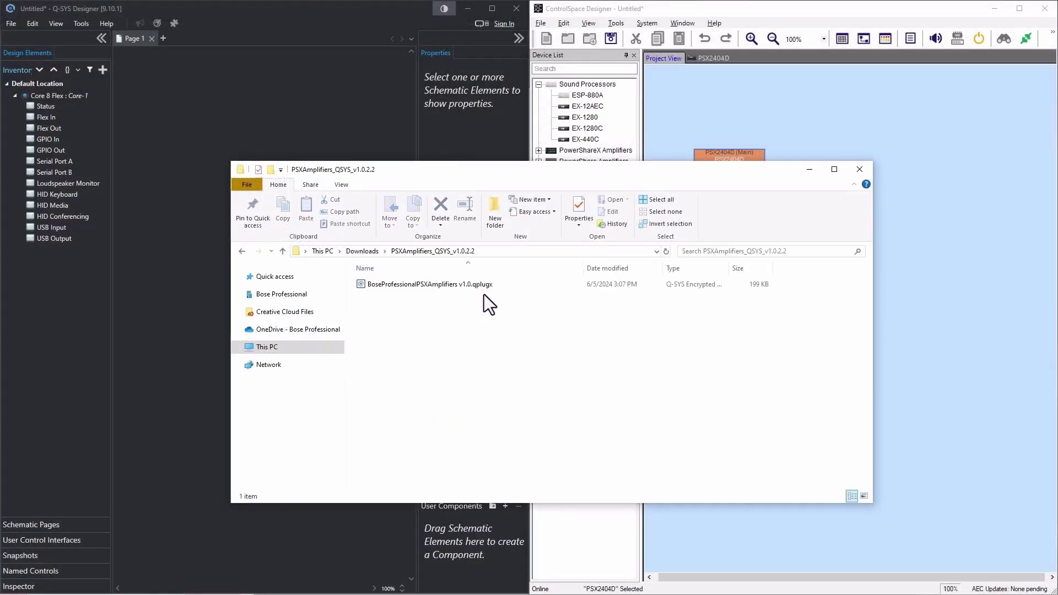
pyautogui.doubleClick(482, 285)
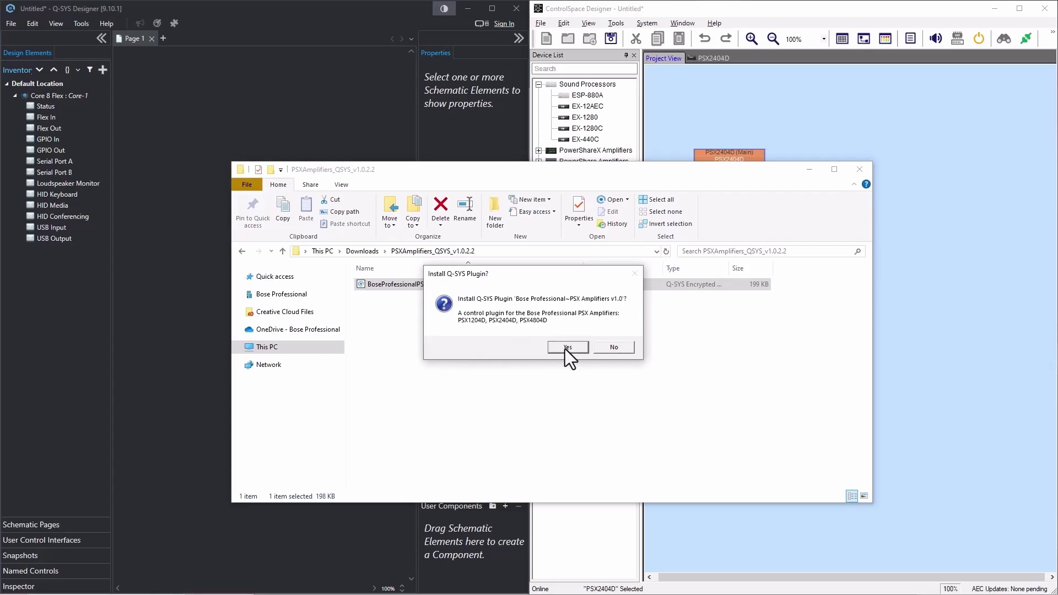
pyautogui.click(567, 347)
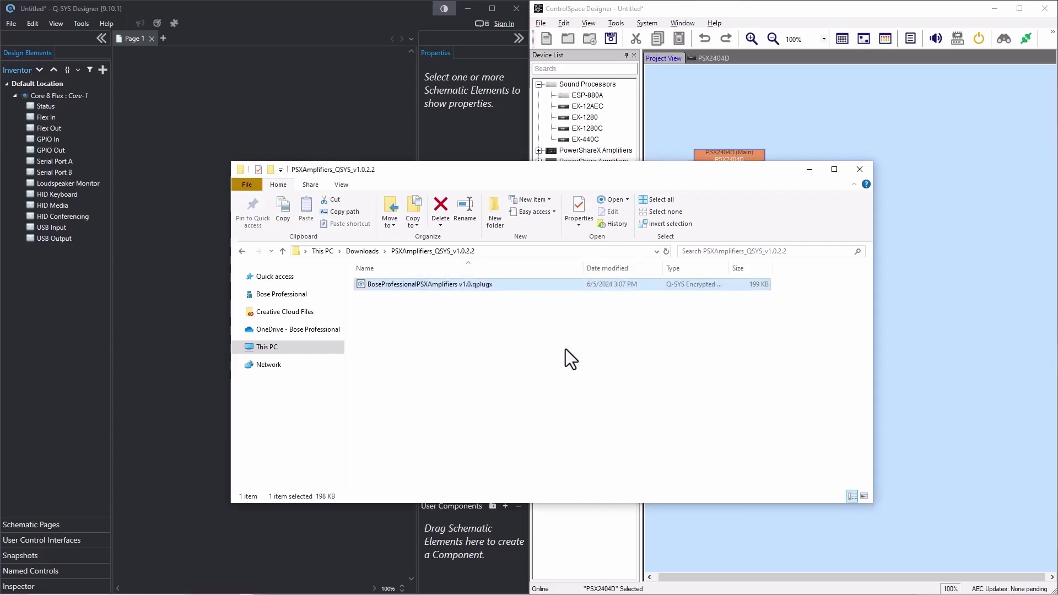
# Place the Bose Professional PSX Amplifiers plugin from User plugins onto the schematic page
pyautogui.click(859, 169)
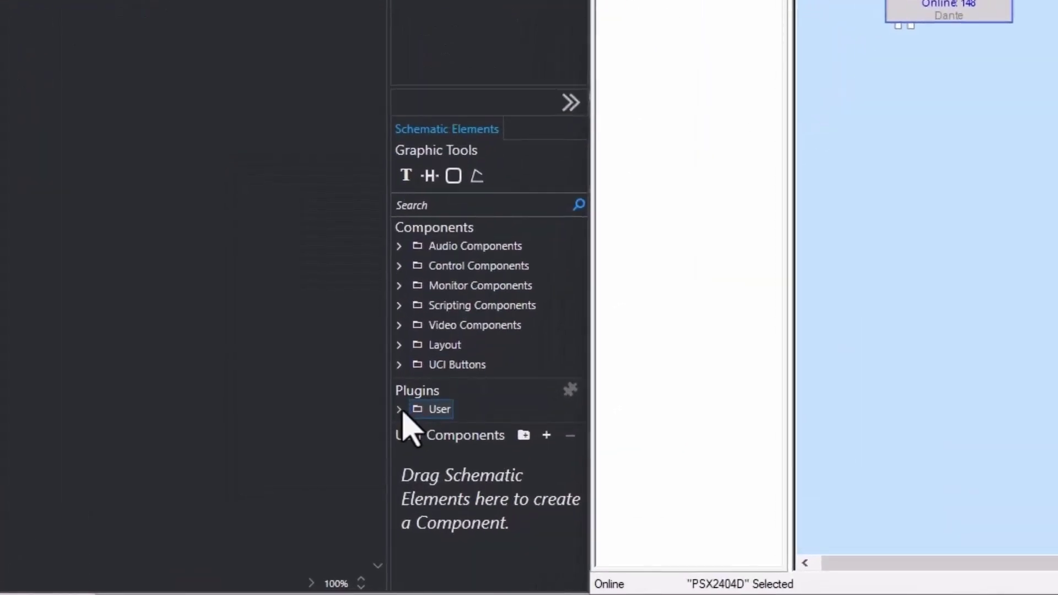
pyautogui.click(401, 410)
pyautogui.click(412, 429)
pyautogui.click(462, 449)
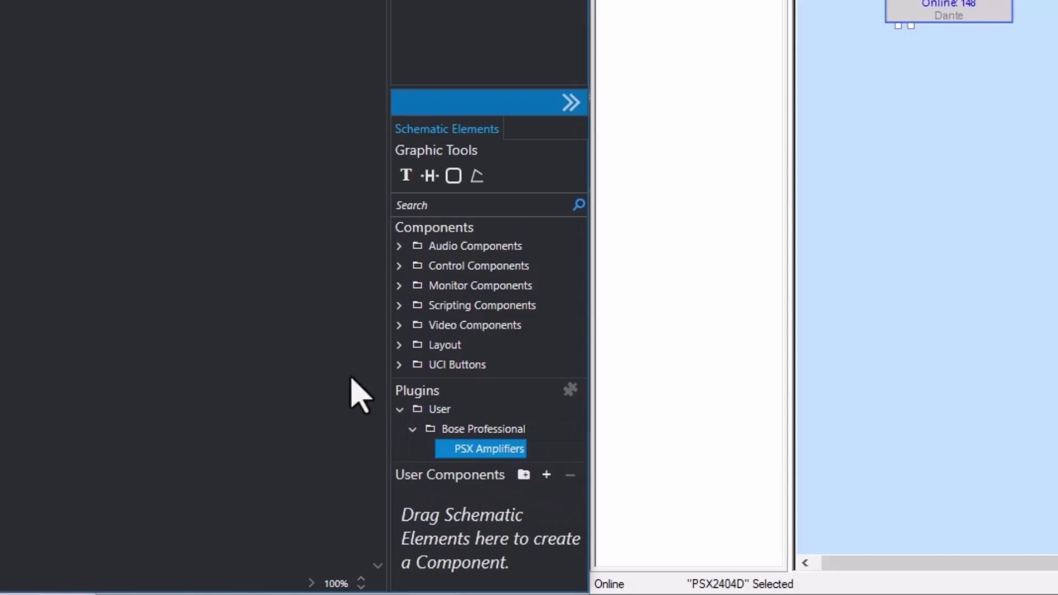
pyautogui.moveTo(358, 394); pyautogui.dragTo(226, 232)
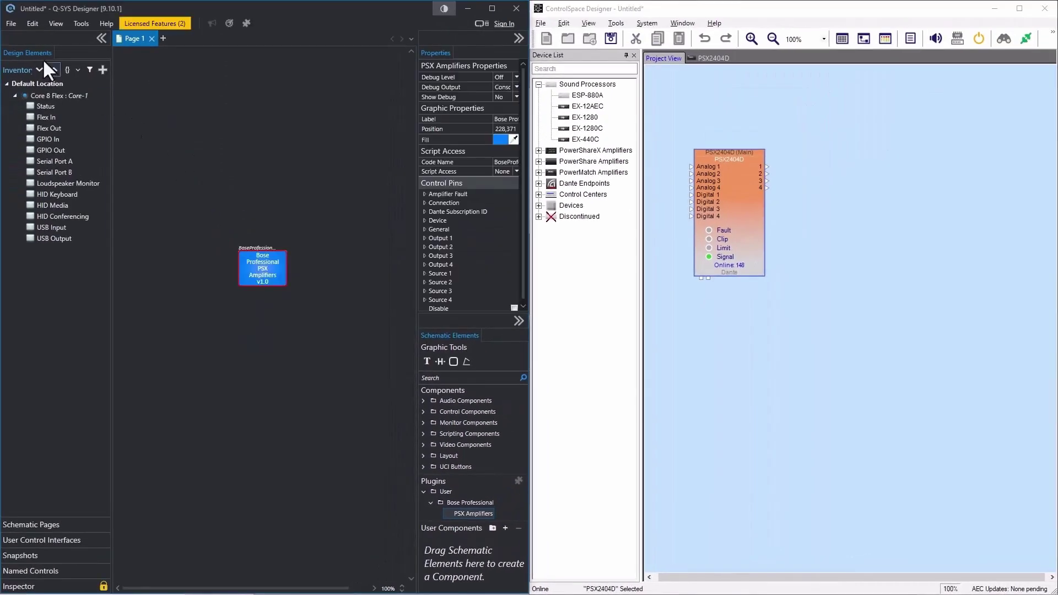
# Run the design in emulation, accepting the changed license requirements
pyautogui.click(10, 23)
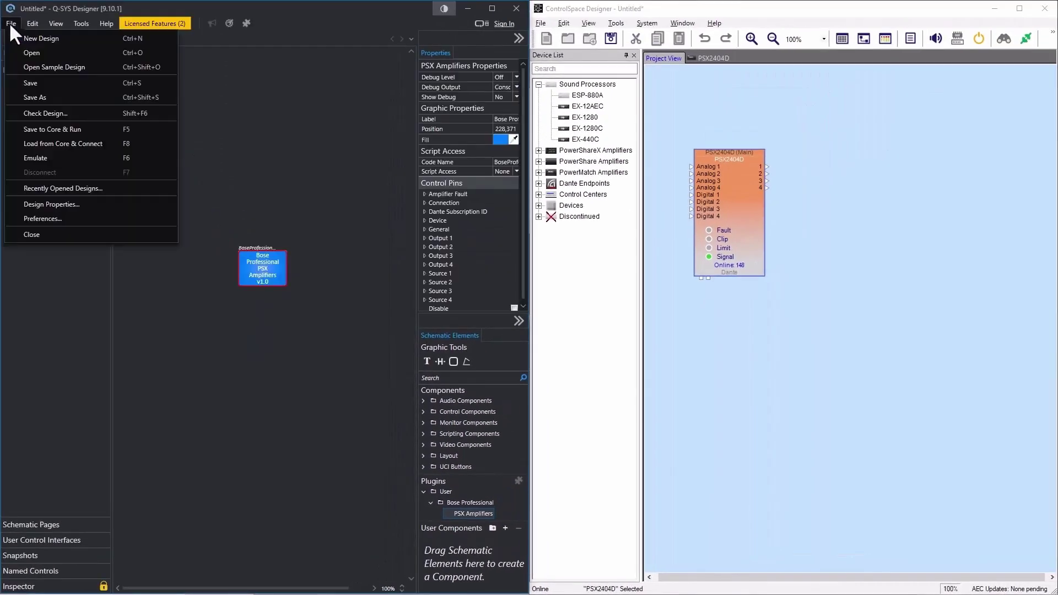
pyautogui.click(49, 156)
pyautogui.click(357, 330)
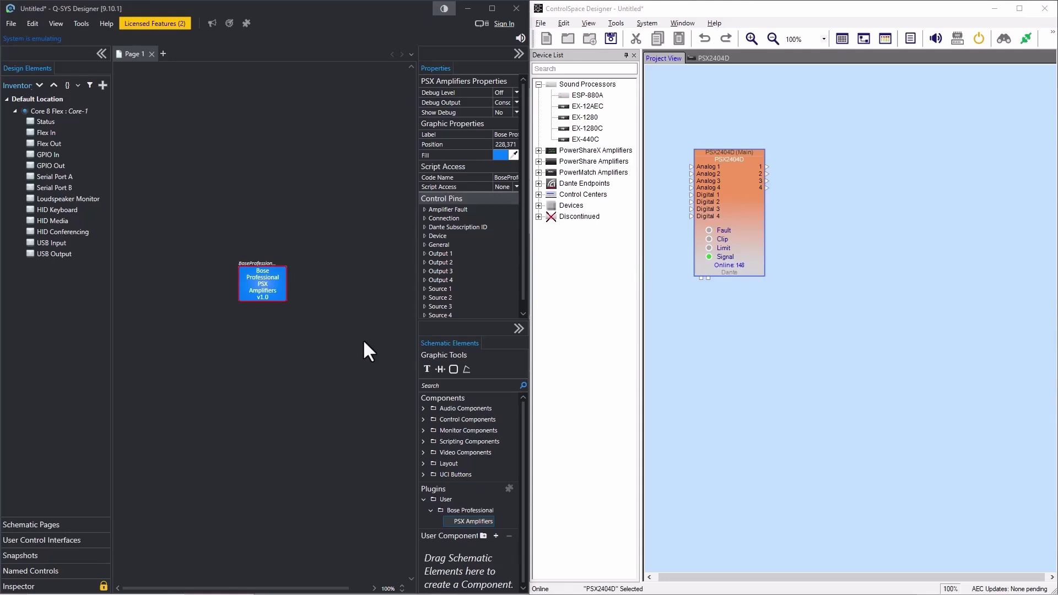
# Read the PSX2404D's IP from its properties and enter 192.168.50.148 in the plugin panel
pyautogui.doubleClick(265, 293)
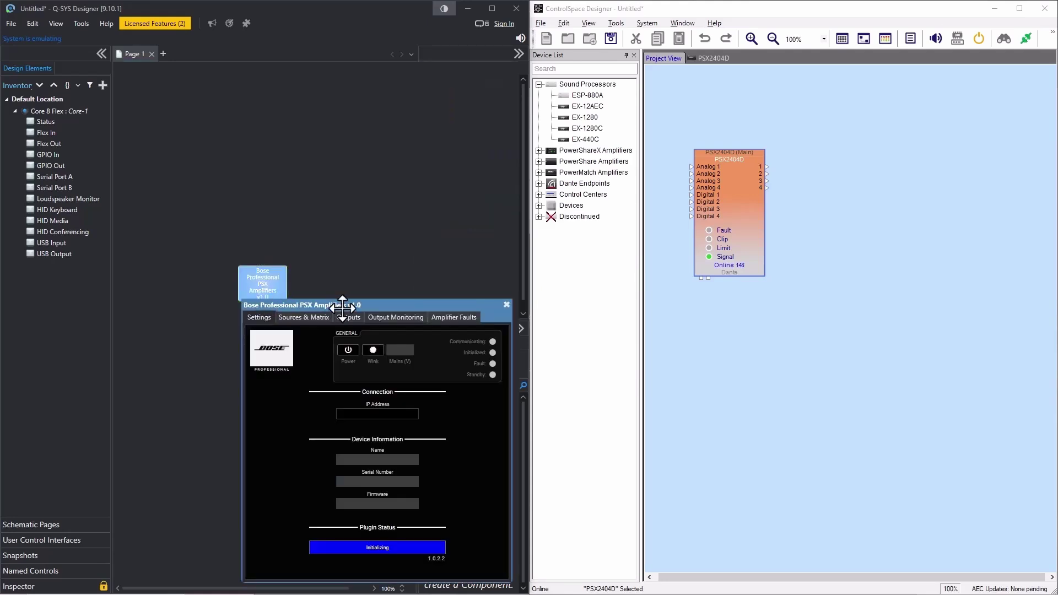
pyautogui.moveTo(374, 305); pyautogui.dragTo(270, 138)
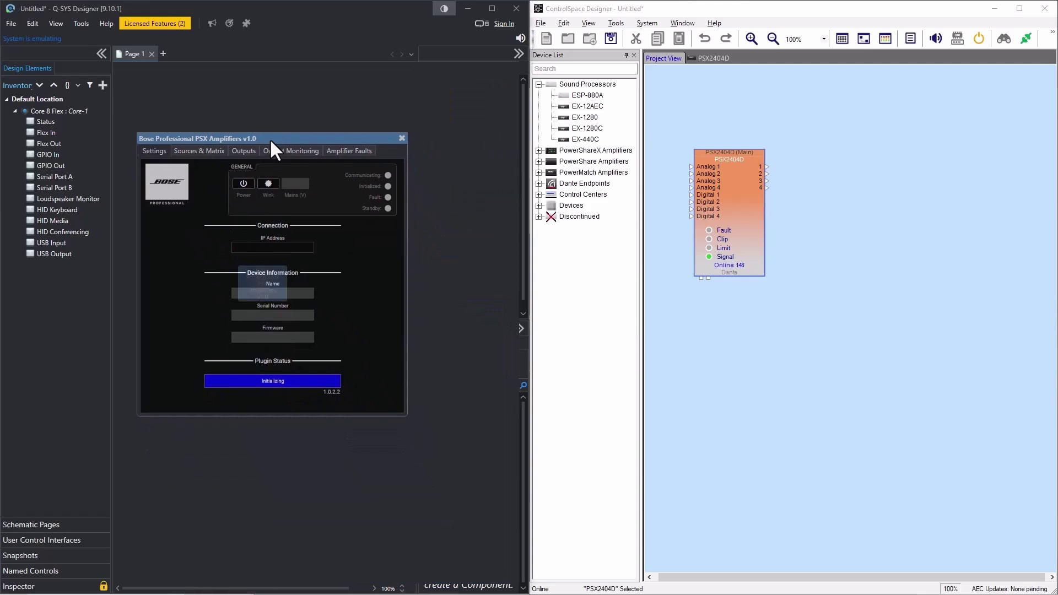
pyautogui.rightClick(734, 213)
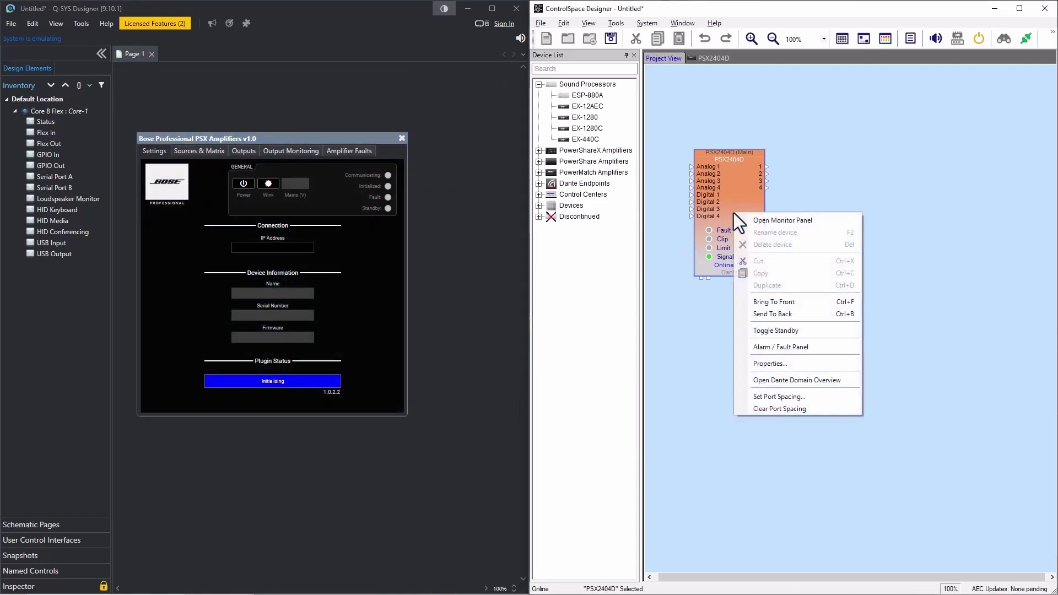
pyautogui.click(775, 364)
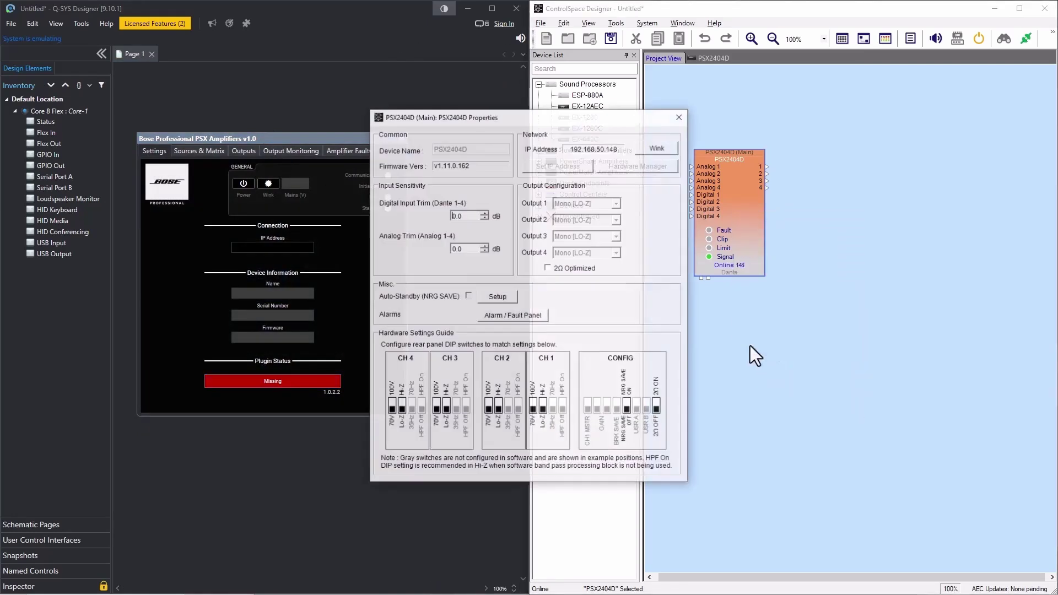
pyautogui.moveTo(594, 120); pyautogui.dragTo(839, 117)
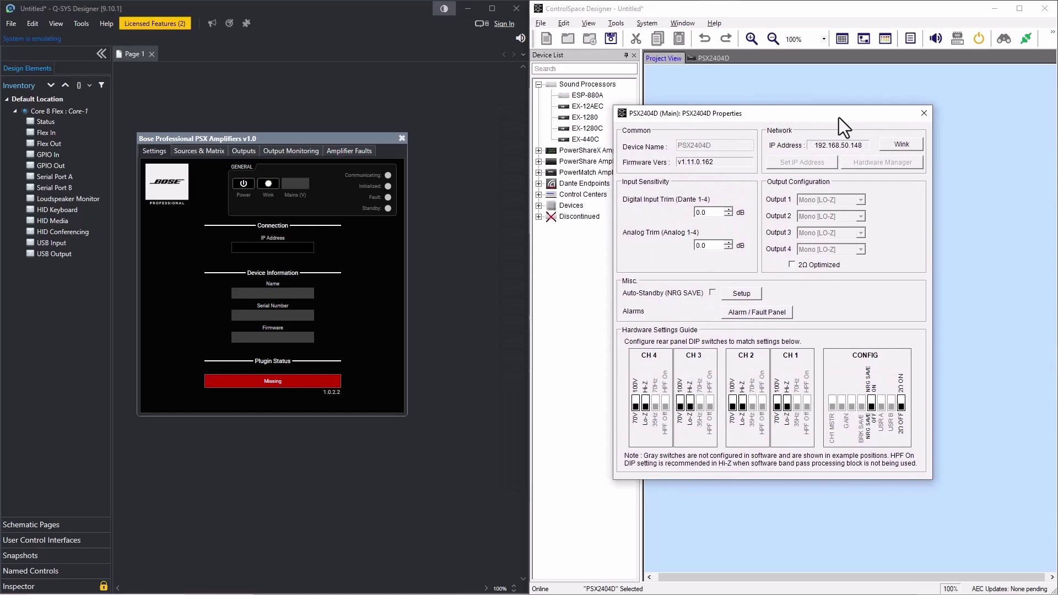
pyautogui.click(289, 253)
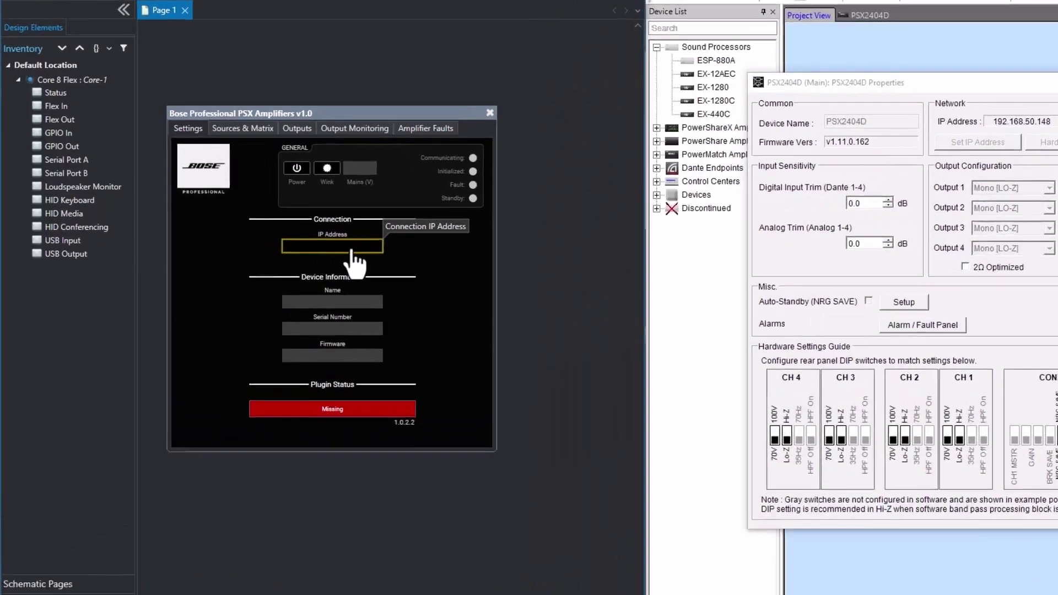
pyautogui.write('192.16')
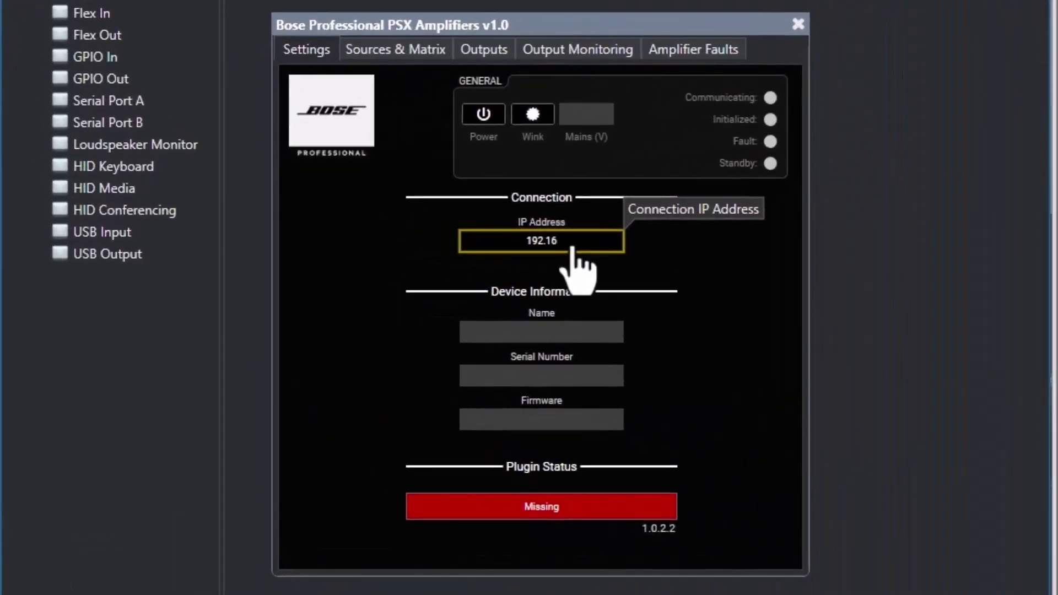
pyautogui.write('8.50.148')
# Commit the IP 192.168.50.148 so the plugin reports OK with PSX2404D, firmware 1.11.0.162
pyautogui.press('Return')
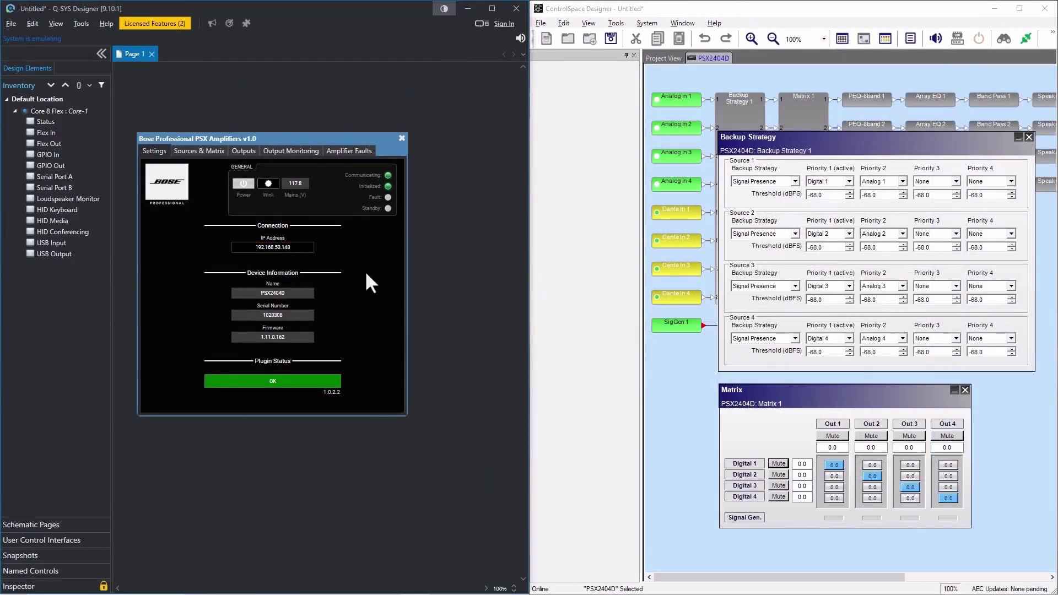
# On Sources & Matrix, label Source 1 'Music' and set its backup strategy to Pilot Tone
pyautogui.click(198, 151)
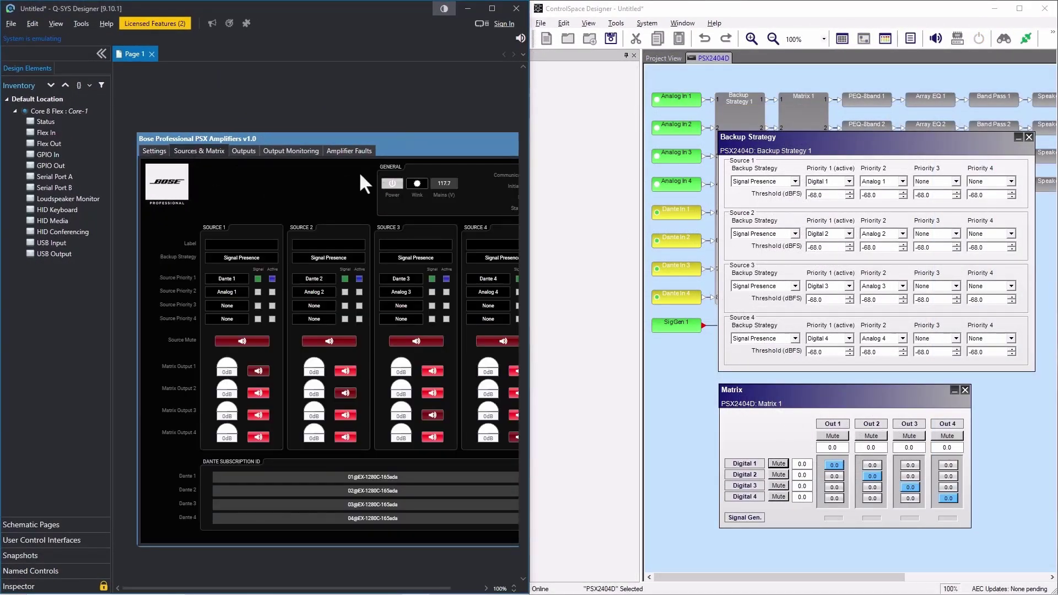
pyautogui.moveTo(402, 141); pyautogui.dragTo(366, 116)
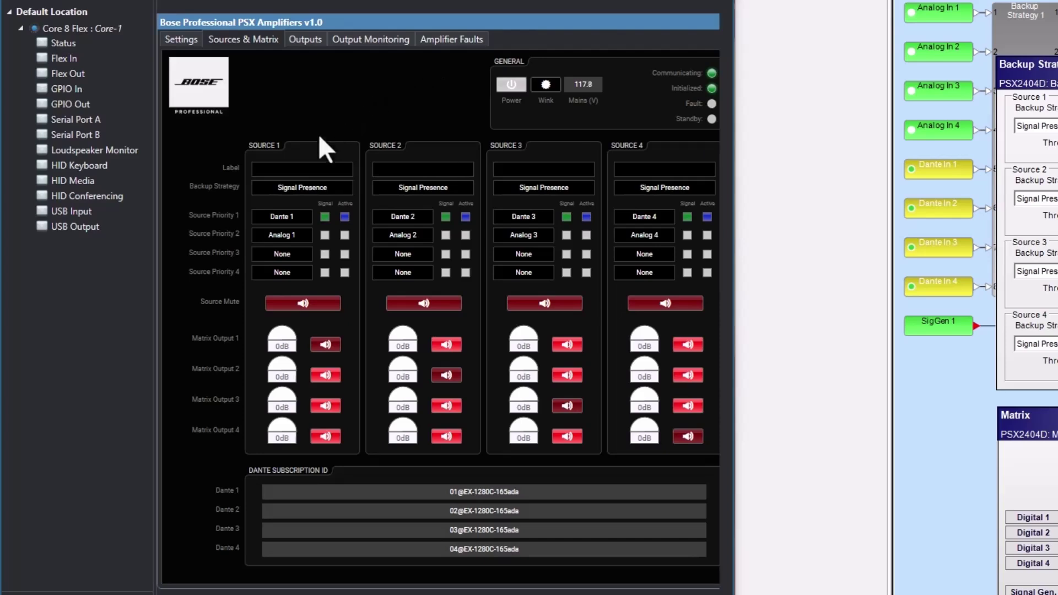
pyautogui.click(298, 175)
pyautogui.write('Music')
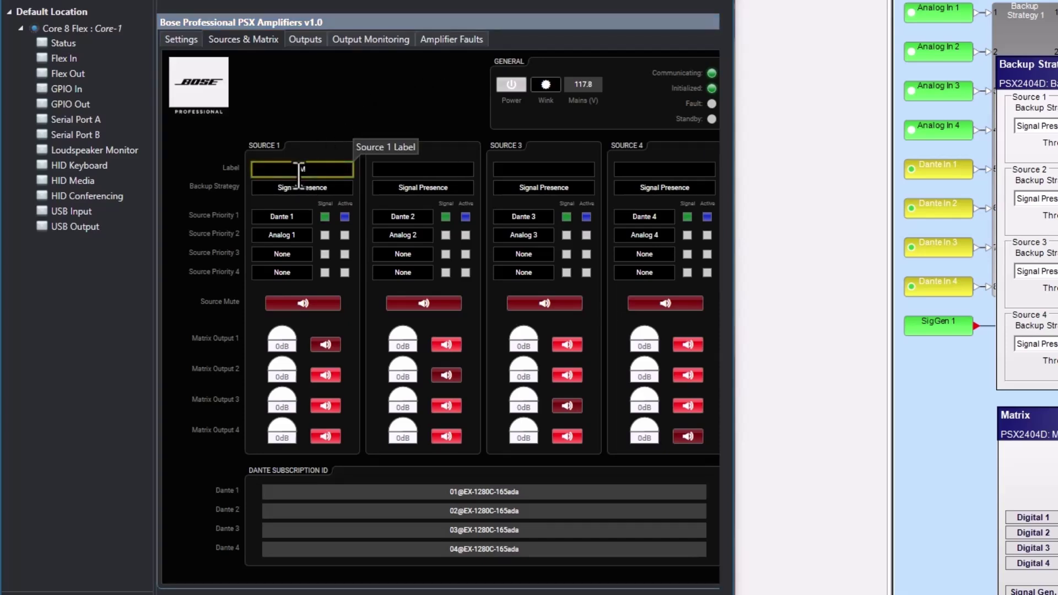
pyautogui.press('Return')
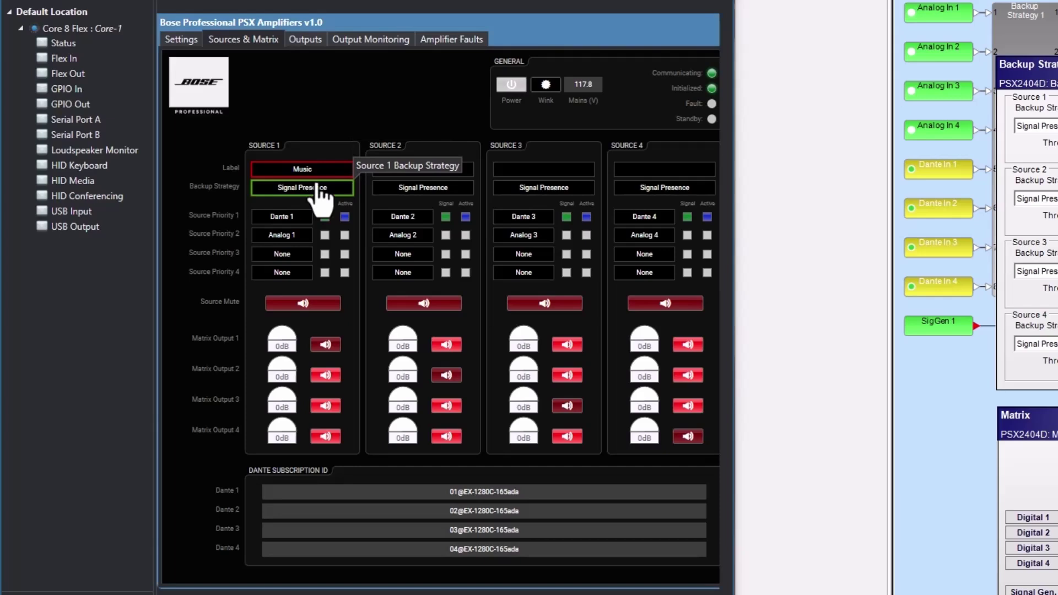
pyautogui.click(305, 188)
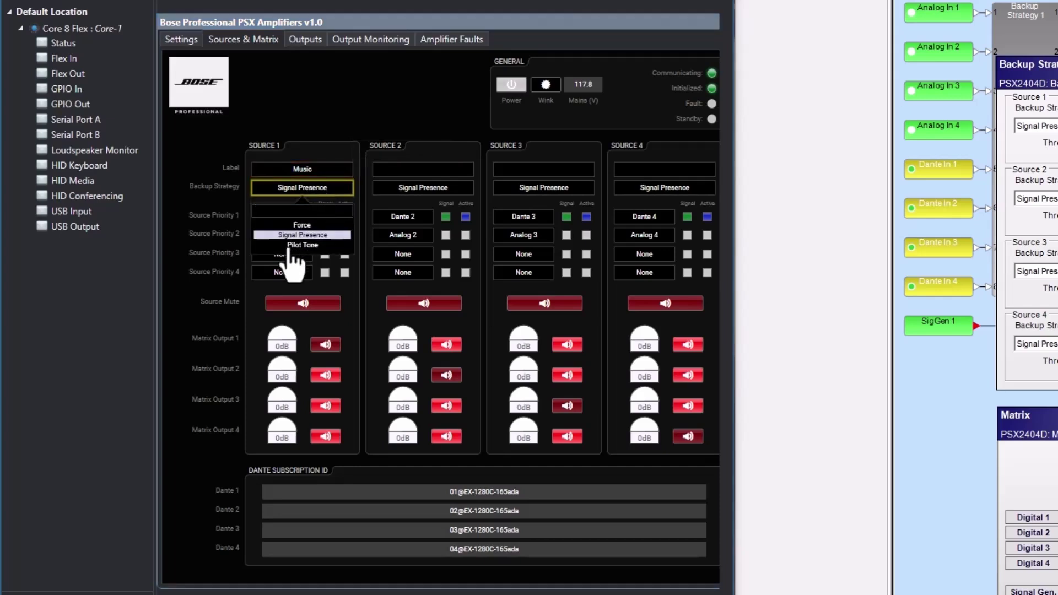
pyautogui.click(301, 245)
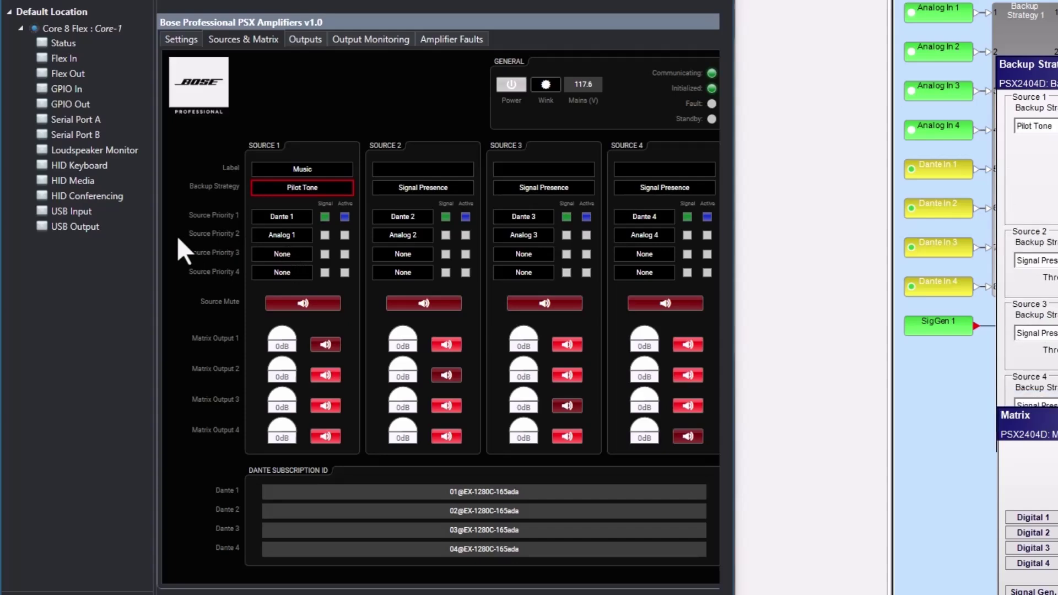
pyautogui.click(276, 218)
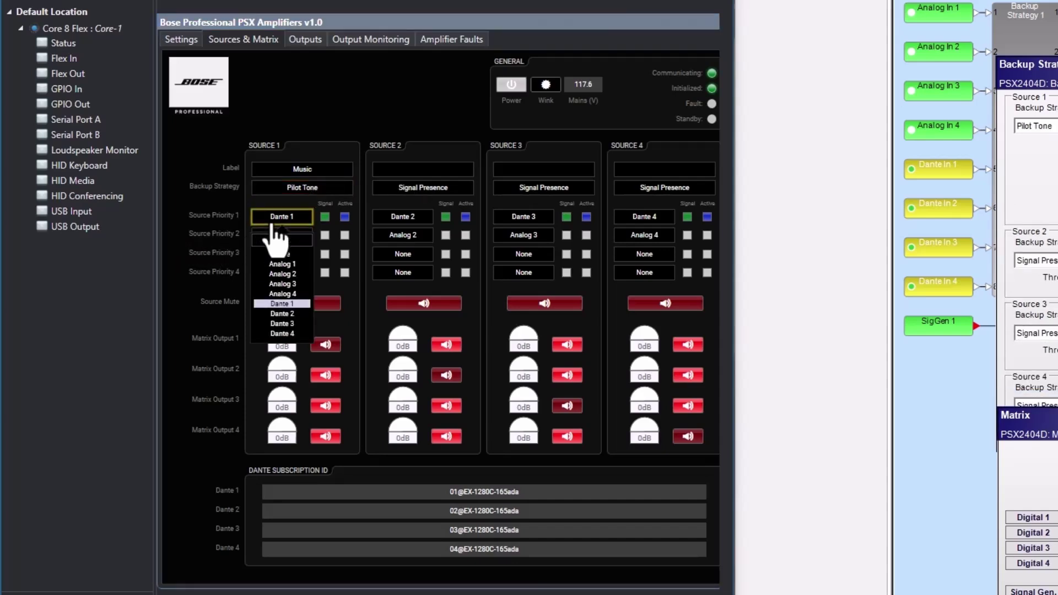
pyautogui.click(279, 218)
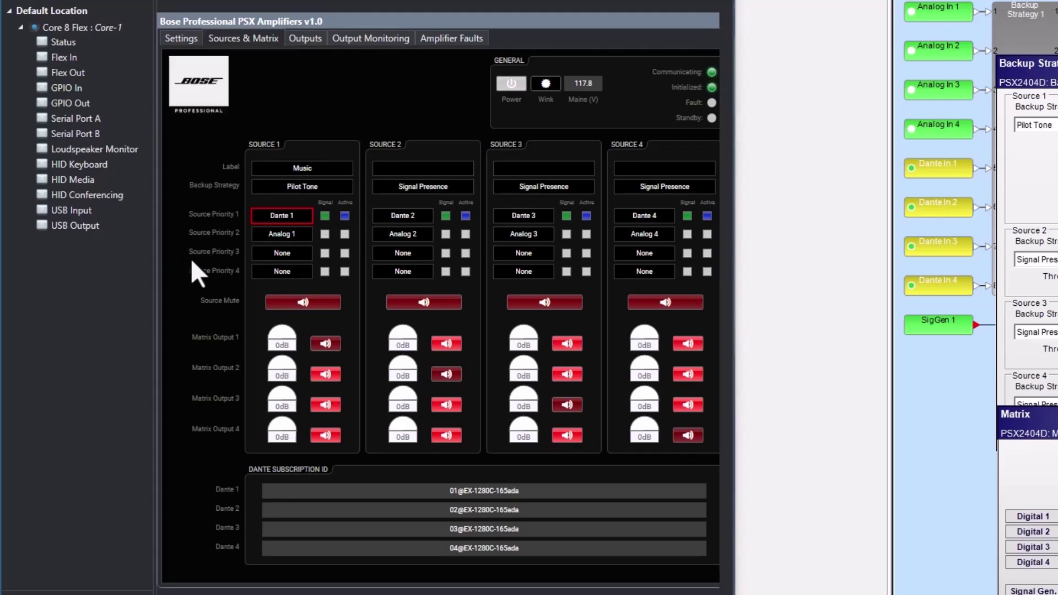
pyautogui.click(274, 304)
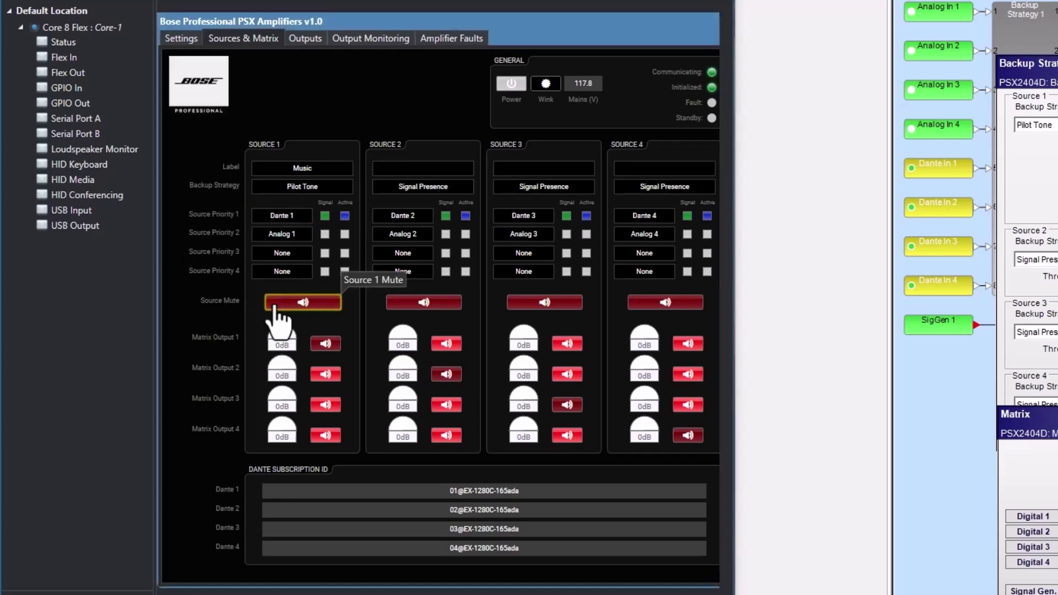
pyautogui.click(333, 374)
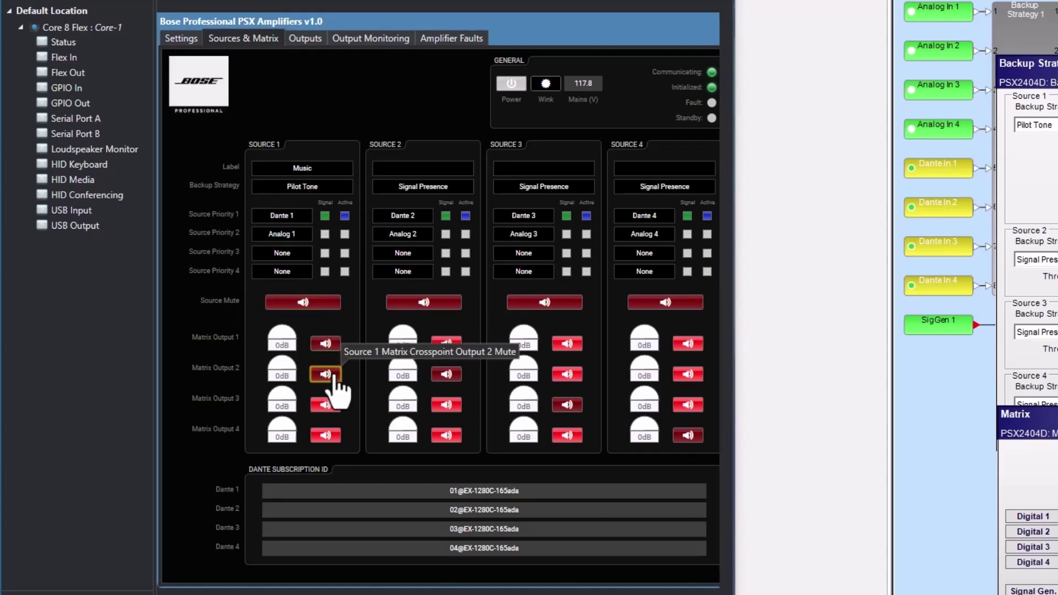
pyautogui.click(333, 375)
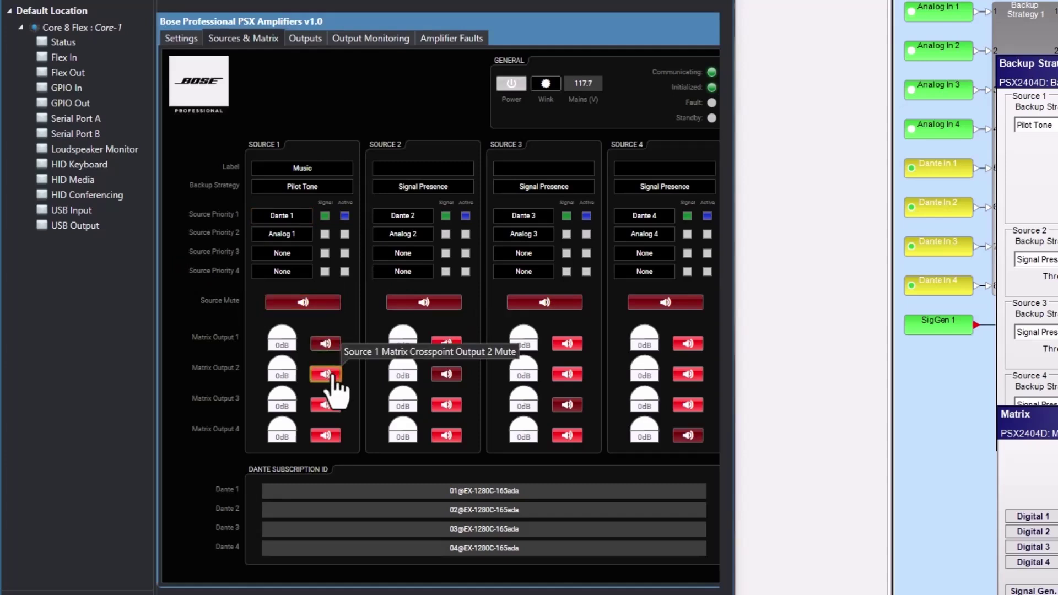
pyautogui.click(288, 372)
pyautogui.moveTo(289, 372)
pyautogui.mouseDown()
pyautogui.moveTo(262, 371)
pyautogui.moveTo(243, 386)
pyautogui.moveTo(305, 375)
pyautogui.mouseUp()
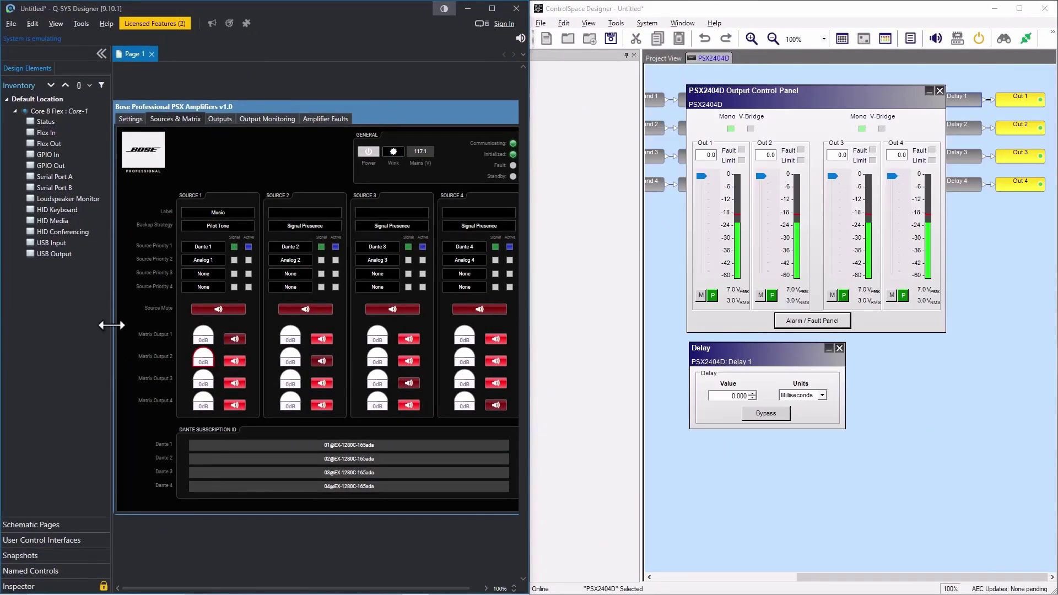
# Set OUT 1's channel label to DM8SE on the Outputs page
pyautogui.click(213, 122)
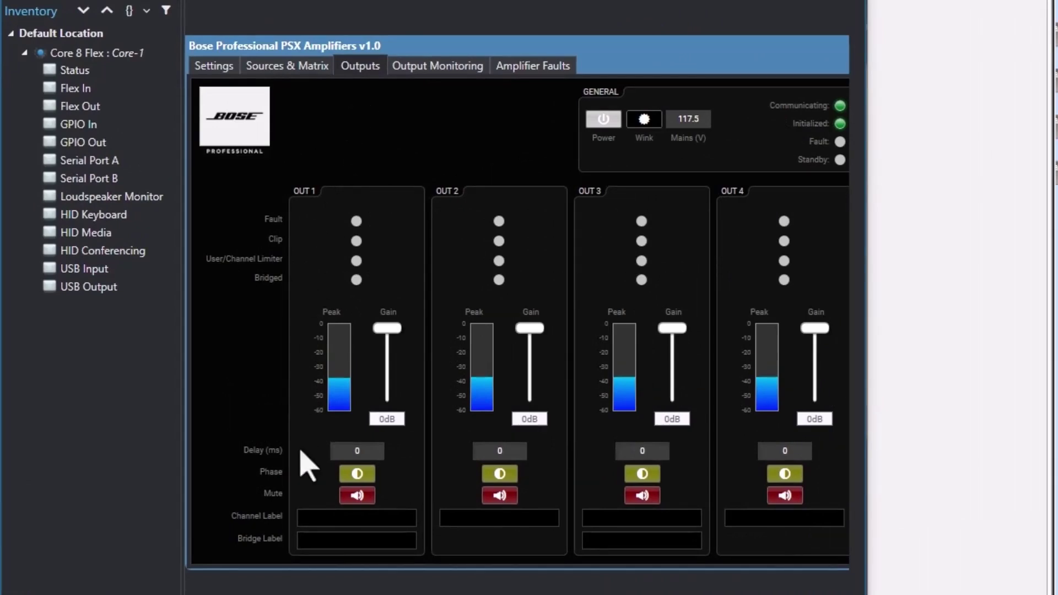
pyautogui.click(325, 521)
pyautogui.write('D')
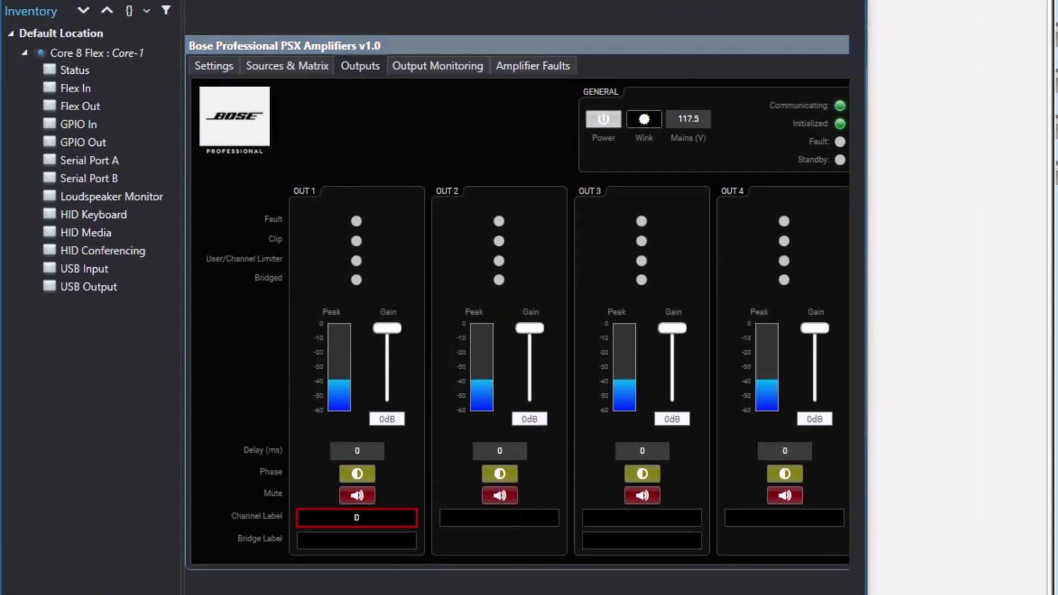
pyautogui.write('M8SE')
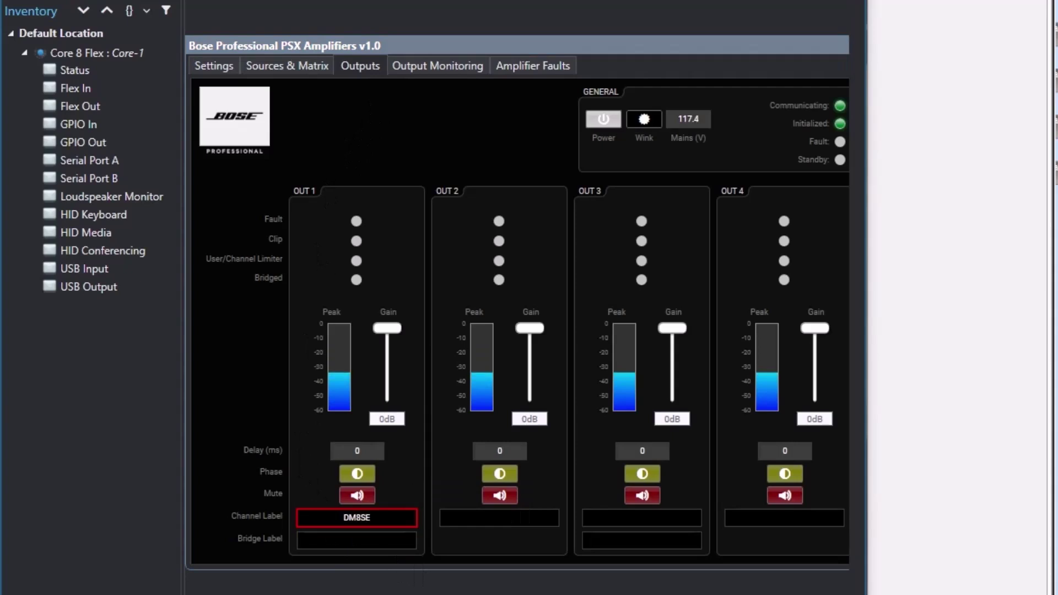
pyautogui.press('Return')
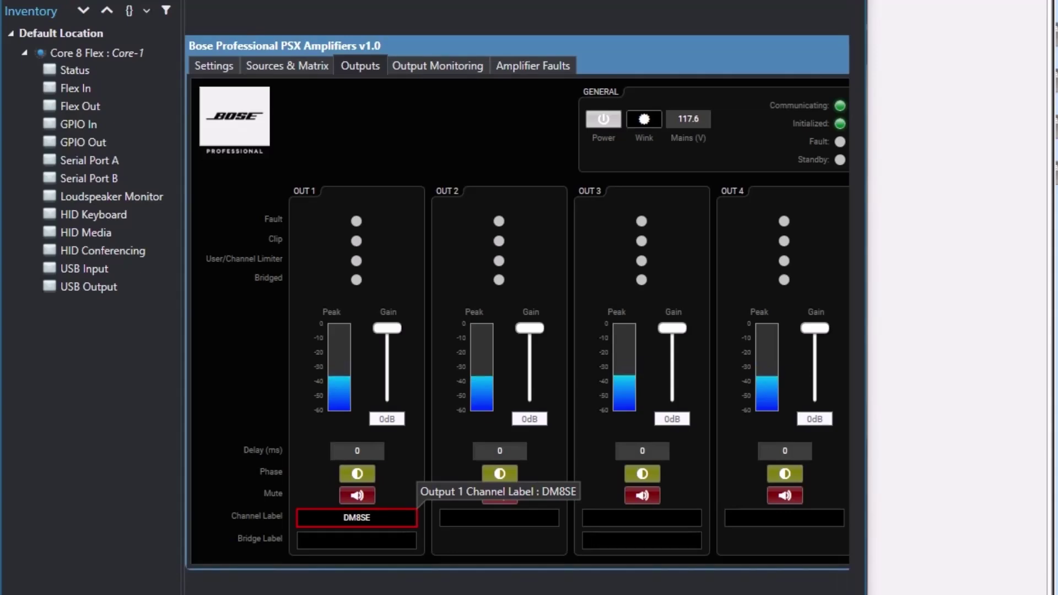
# On Output Monitoring, toggle OUT 1's pilot tone generator on and back off
pyautogui.click(462, 66)
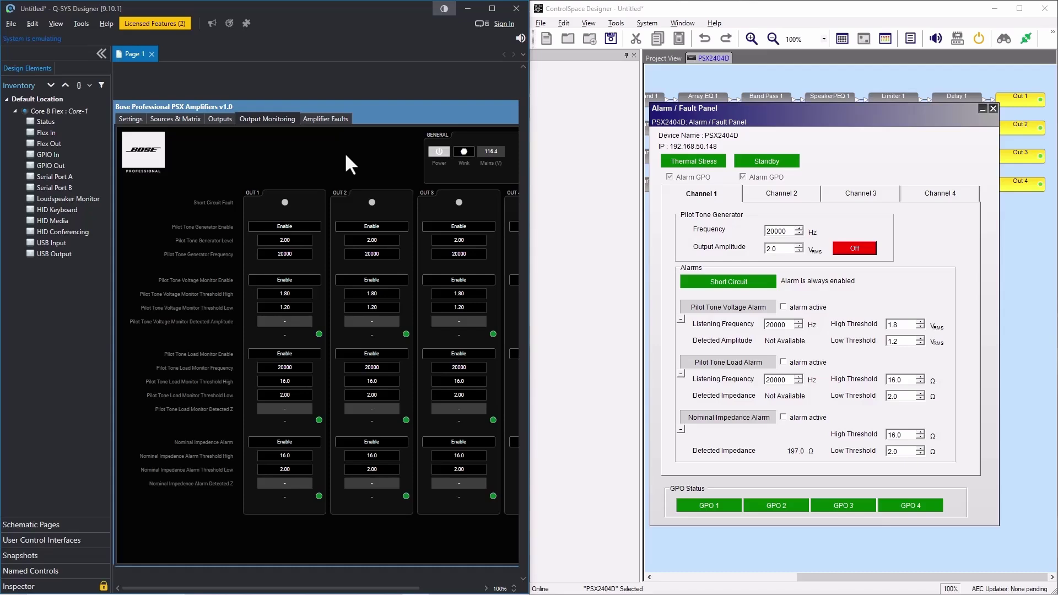
pyautogui.click(297, 227)
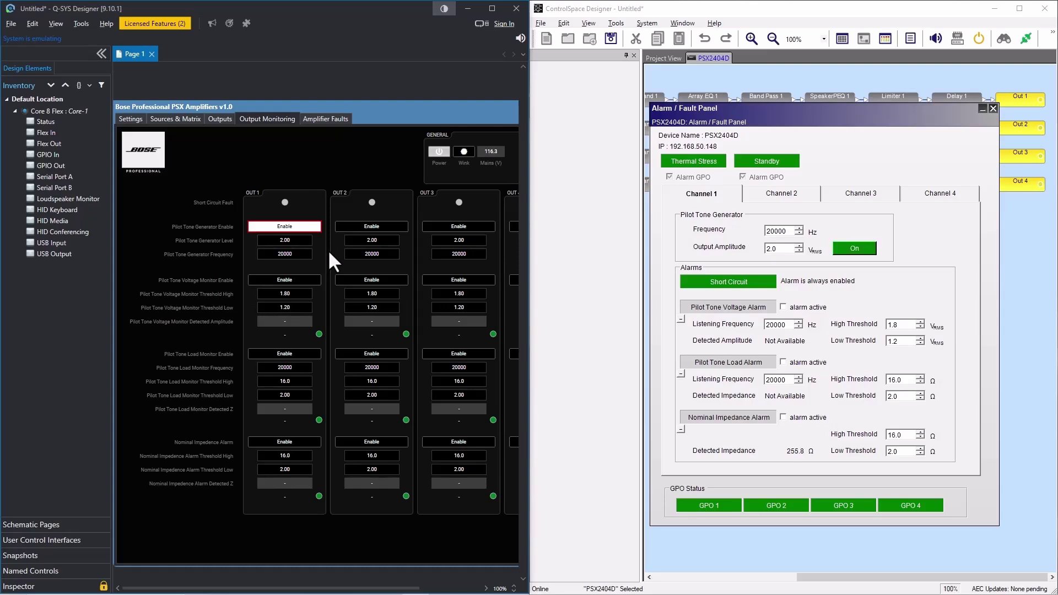
pyautogui.click(318, 227)
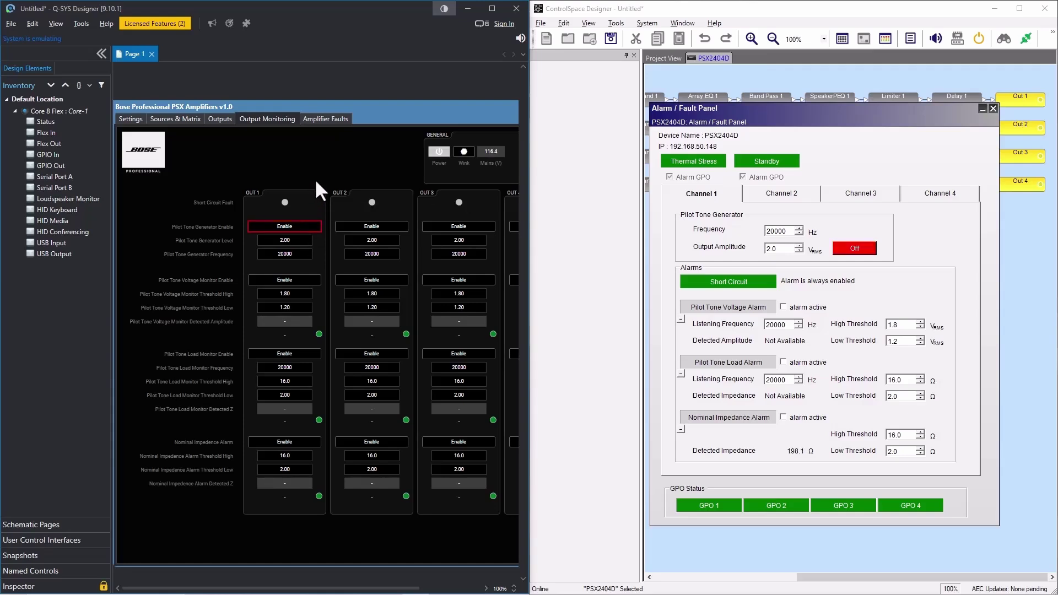
# Show the Amplifier Faults page with the PSU/Critical and Thermal Fault indicators
pyautogui.click(330, 122)
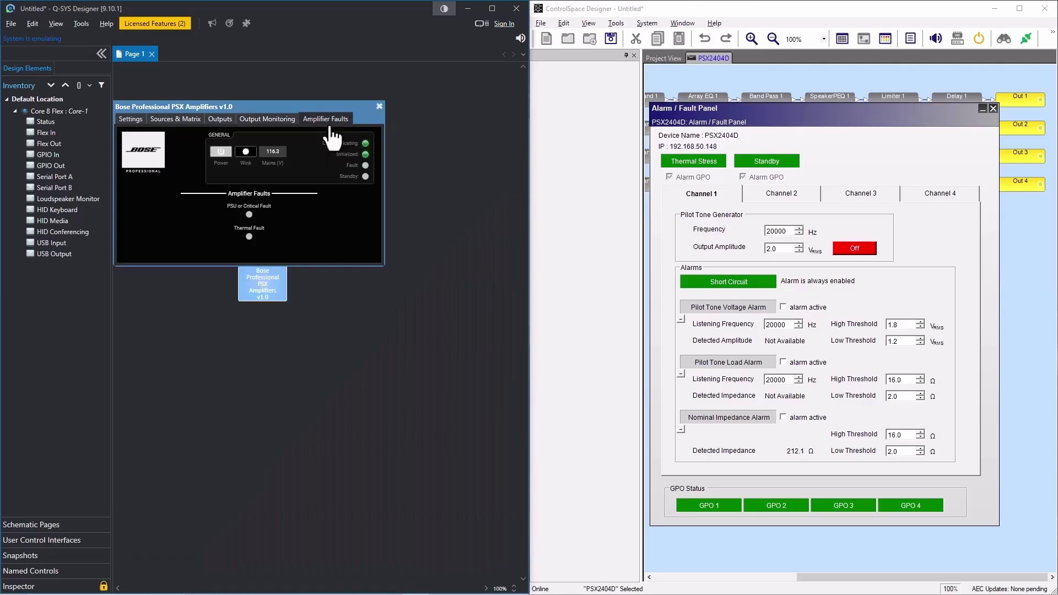